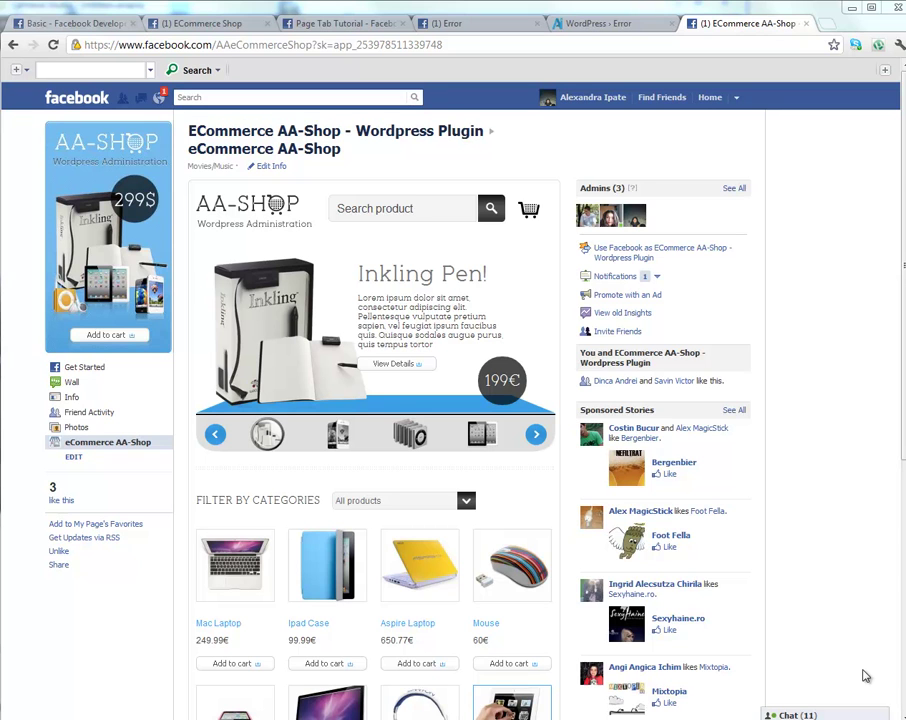
Switch to the WordPress admin and install a new plugin by uploading aa-shop.zip, proceeding with the prefilled FTP credentials
key(super+Down)
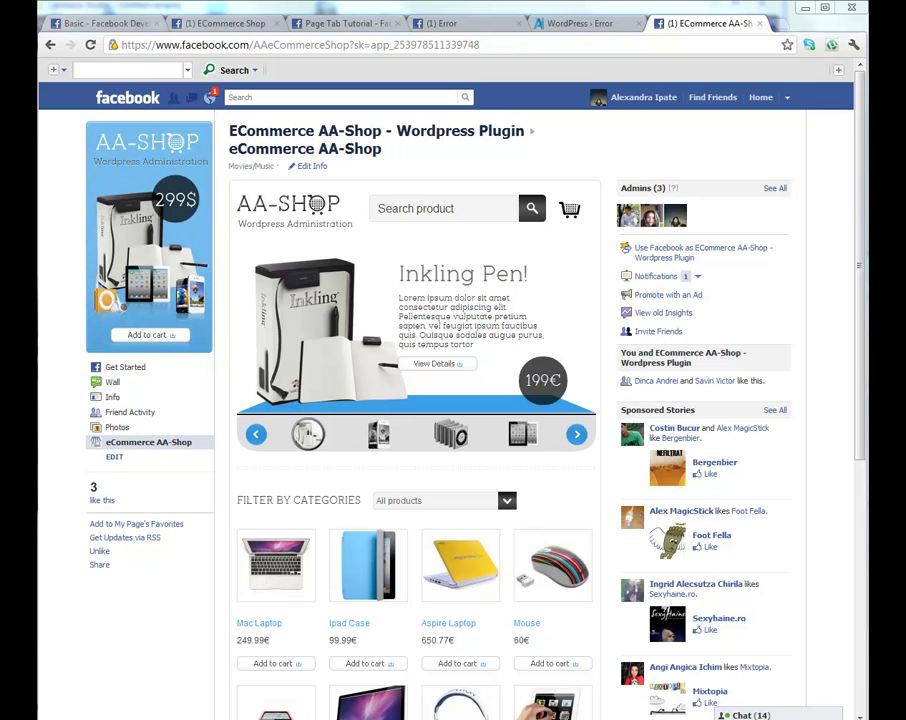
key(ctrl+shift+Tab)
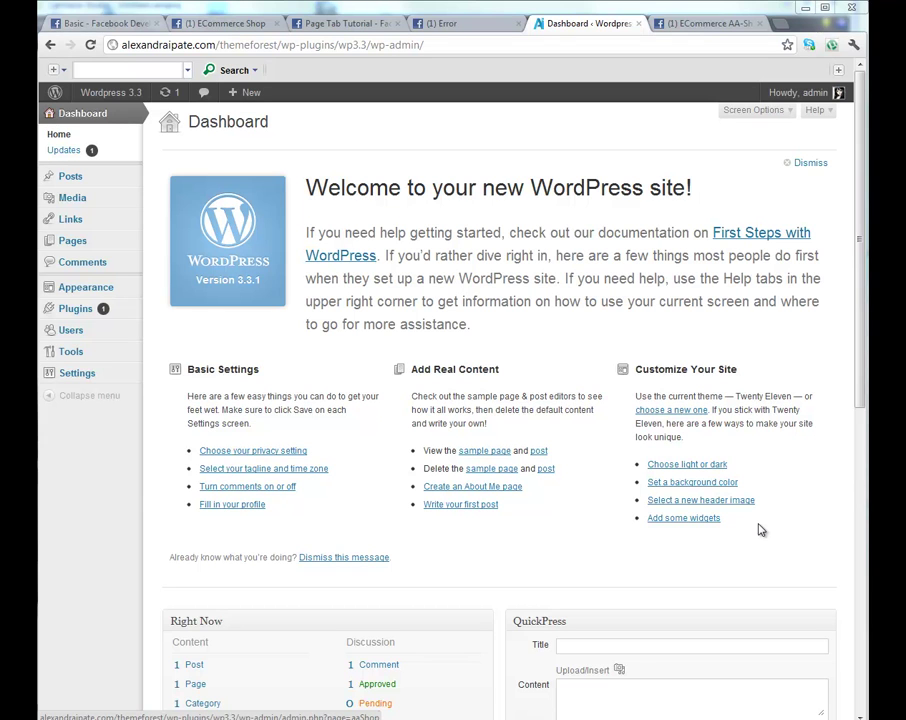
mouse_move(93, 314)
click(186, 323)
click(208, 158)
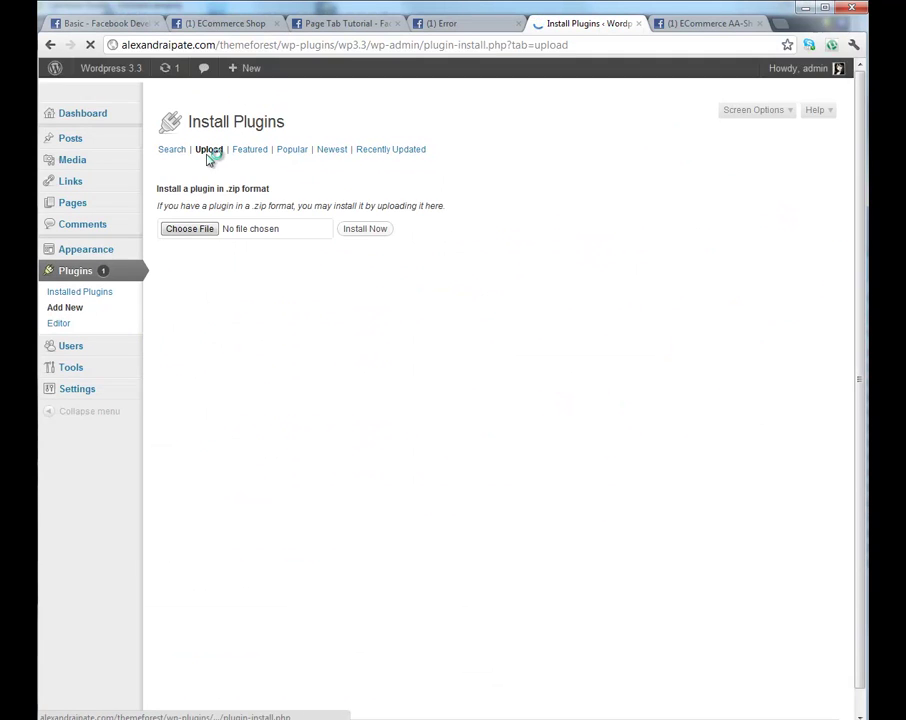
click(200, 231)
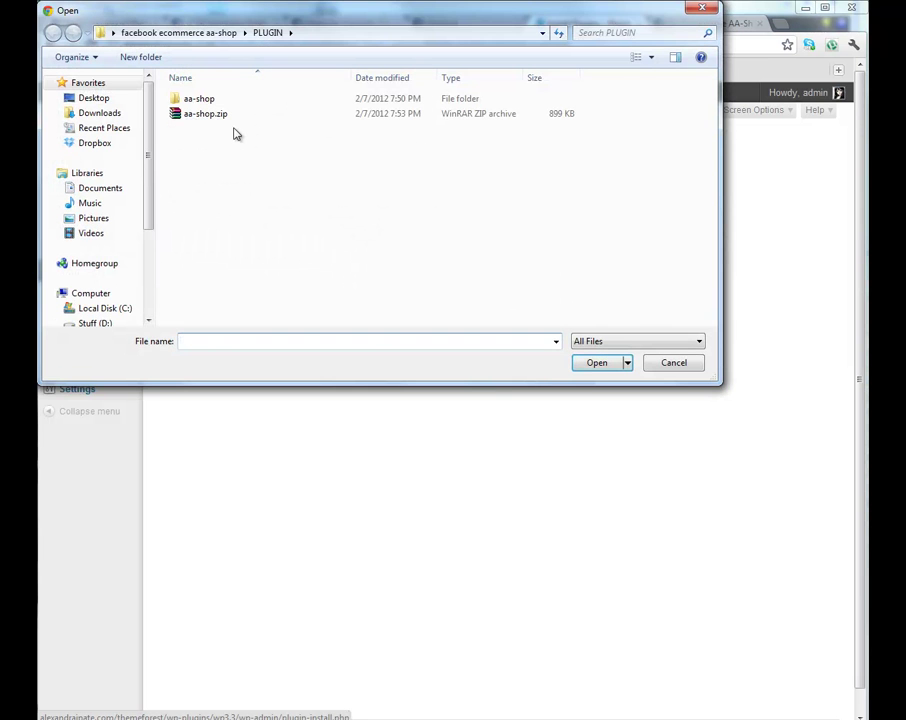
double_click(235, 119)
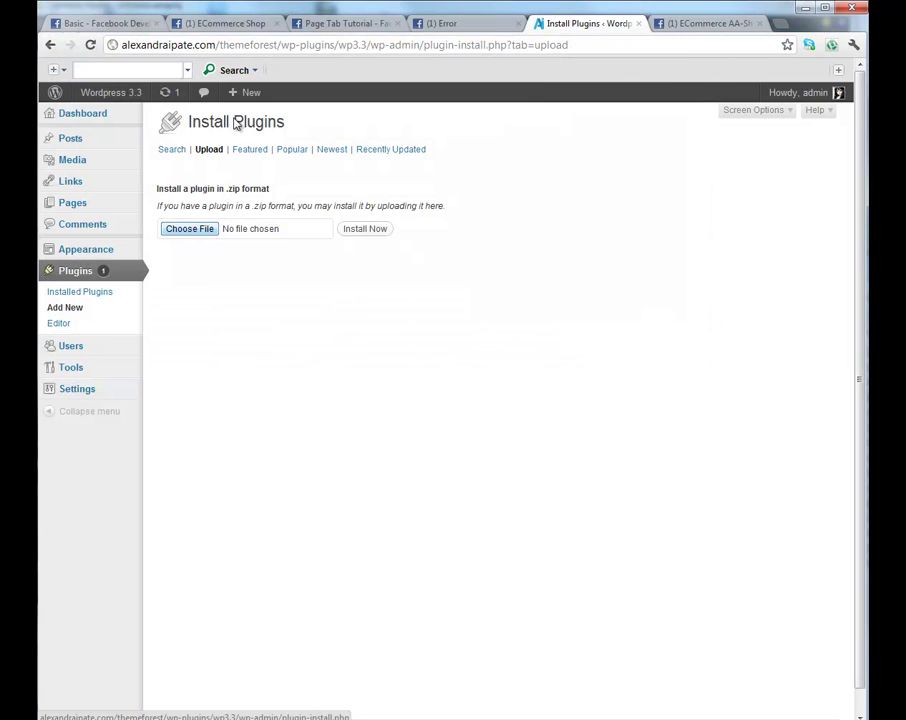
click(370, 232)
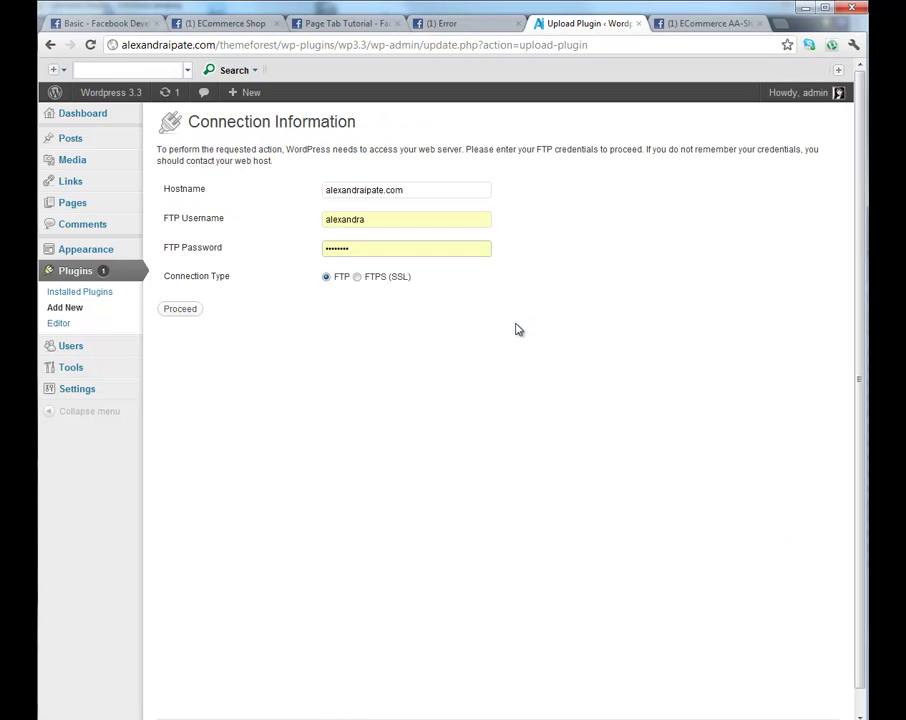
click(200, 313)
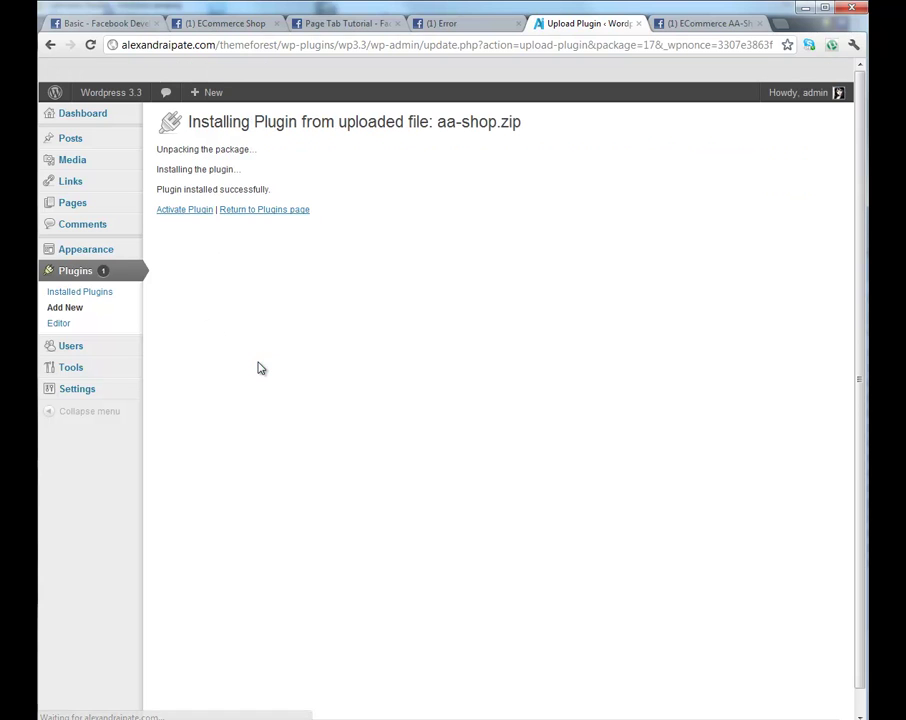
Activate the newly installed Facebook eCommerce Shop plugin
click(197, 214)
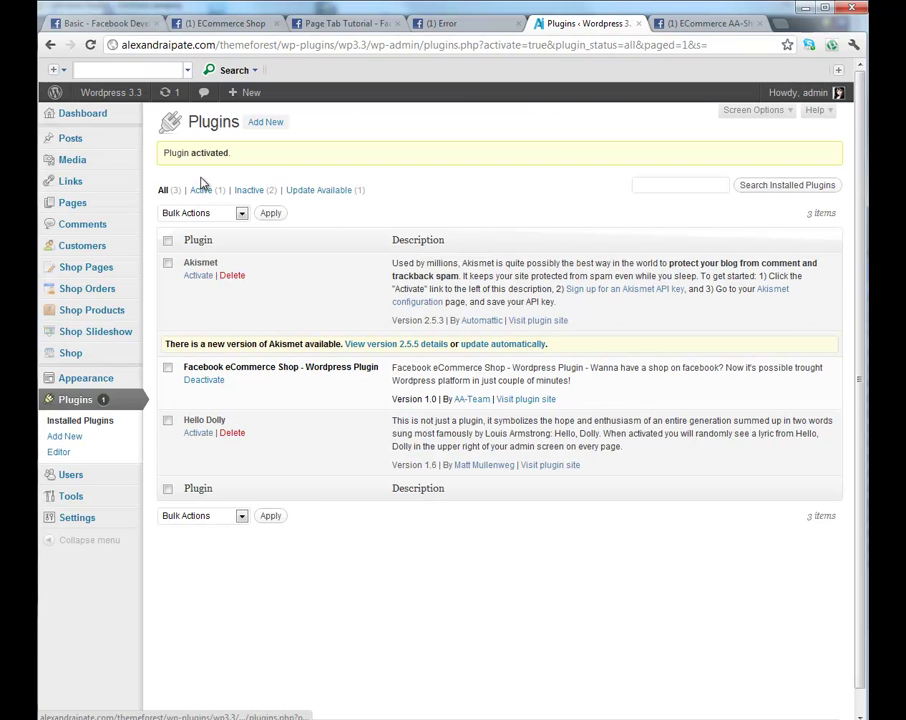
drag(231, 152, 156, 157)
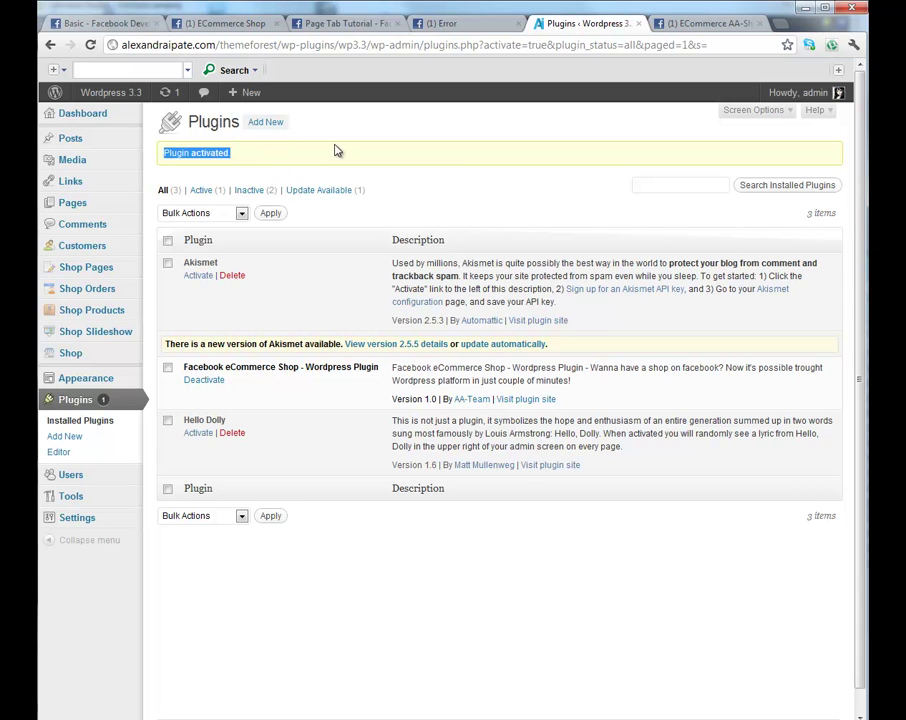
click(300, 155)
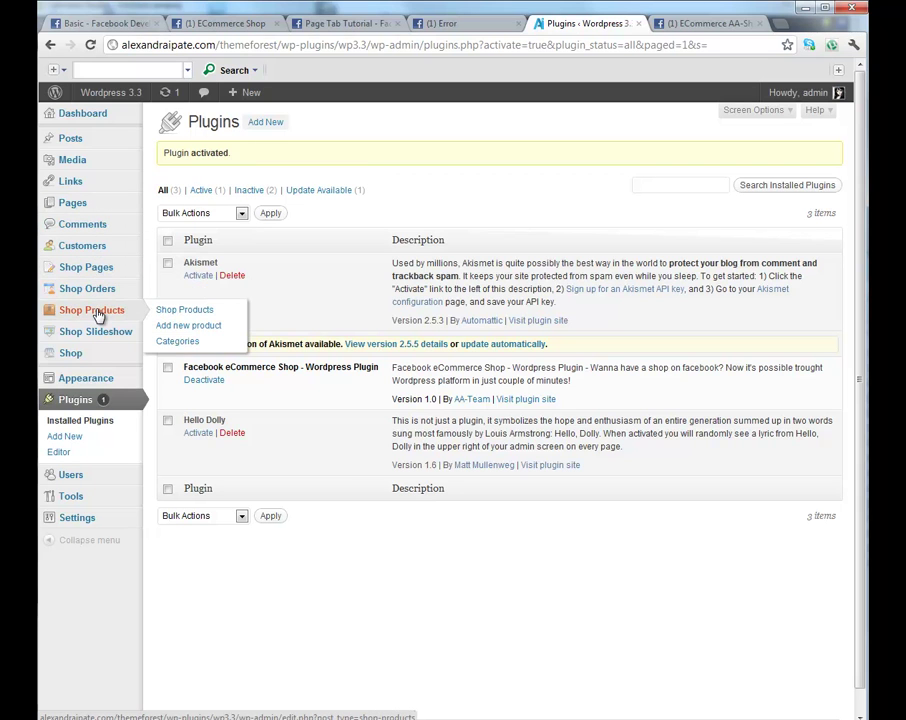
Install the default configuration of the shop plugin
mouse_move(93, 336)
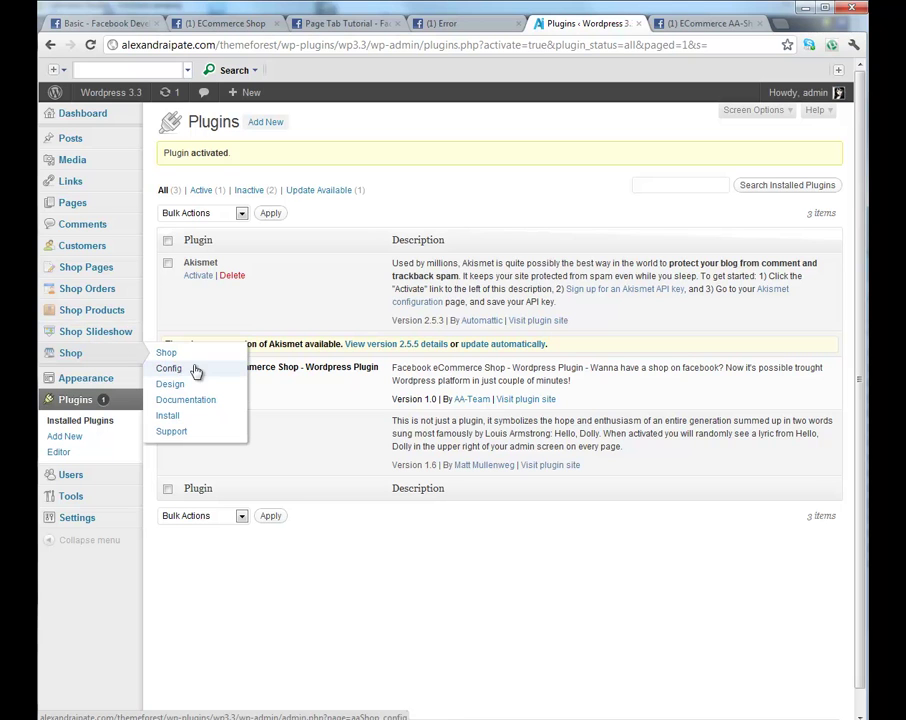
click(196, 417)
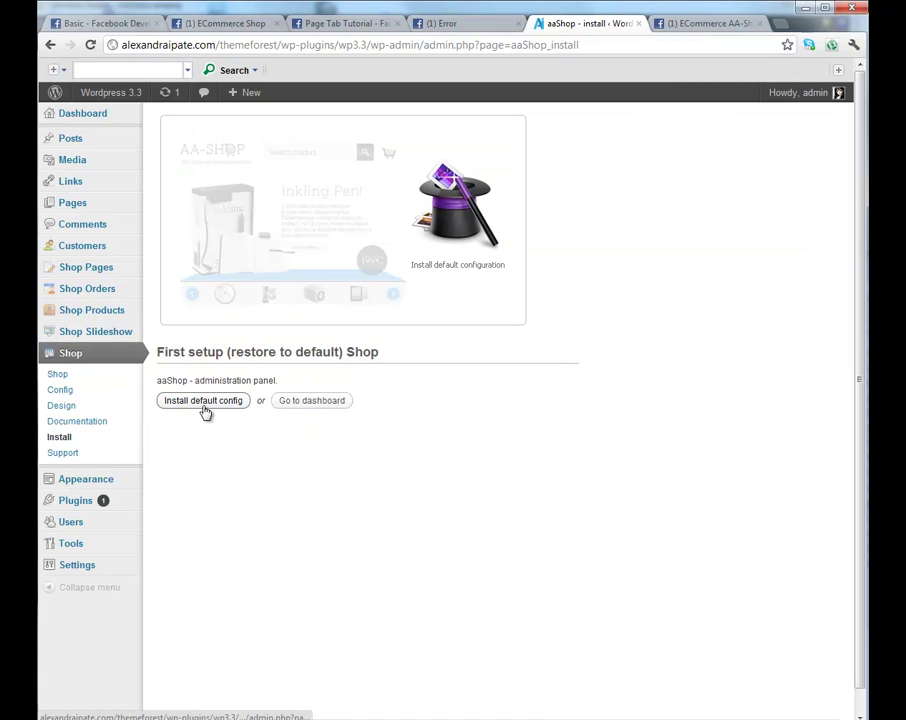
click(205, 406)
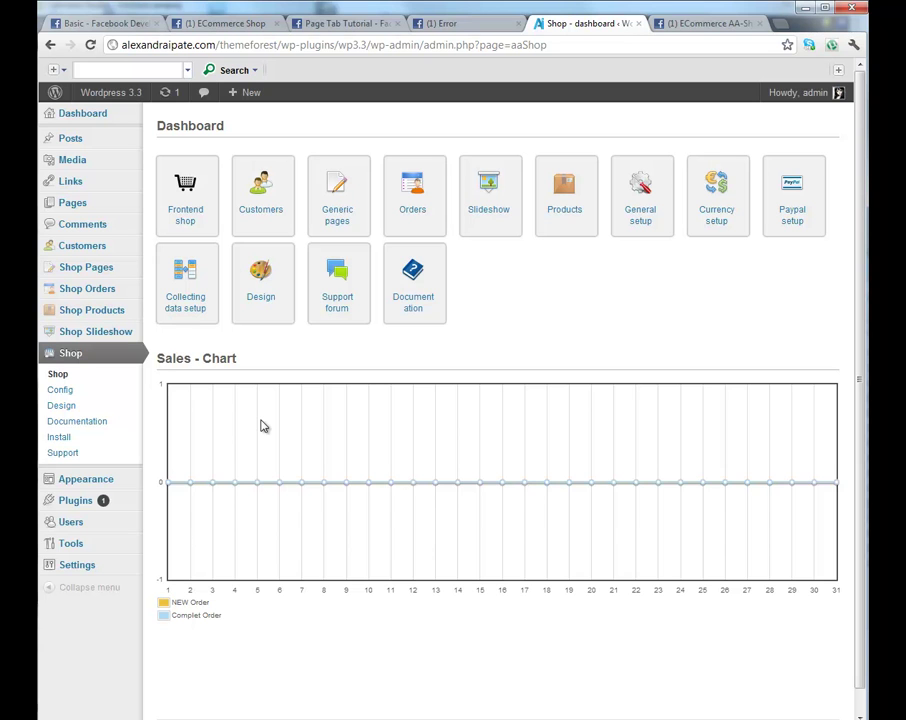
Open the shop's Facebook & sharing settings and select the complete Shop Link URL
click(652, 236)
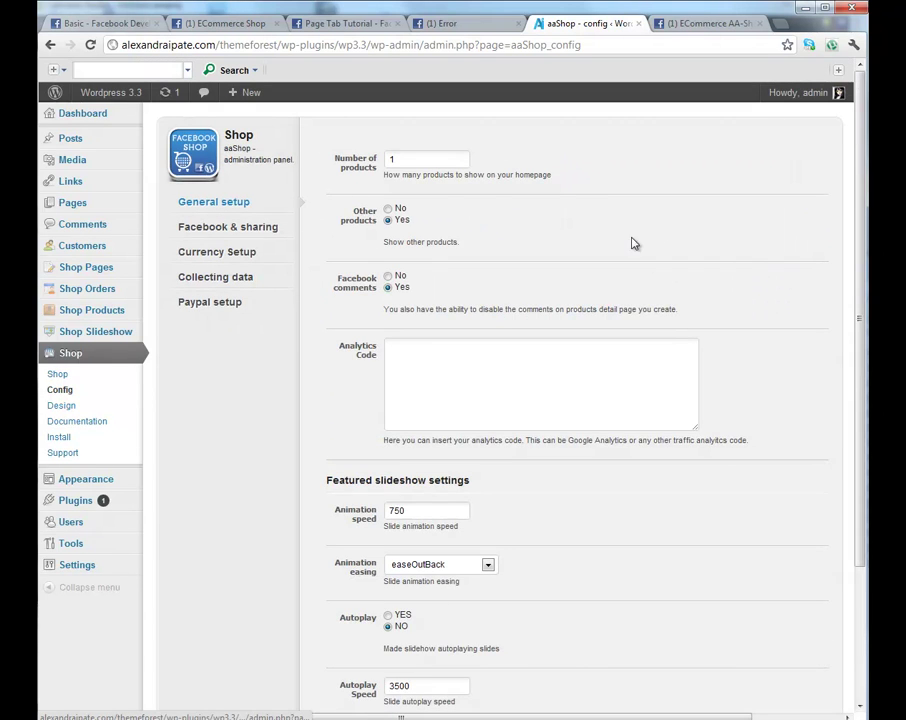
click(238, 233)
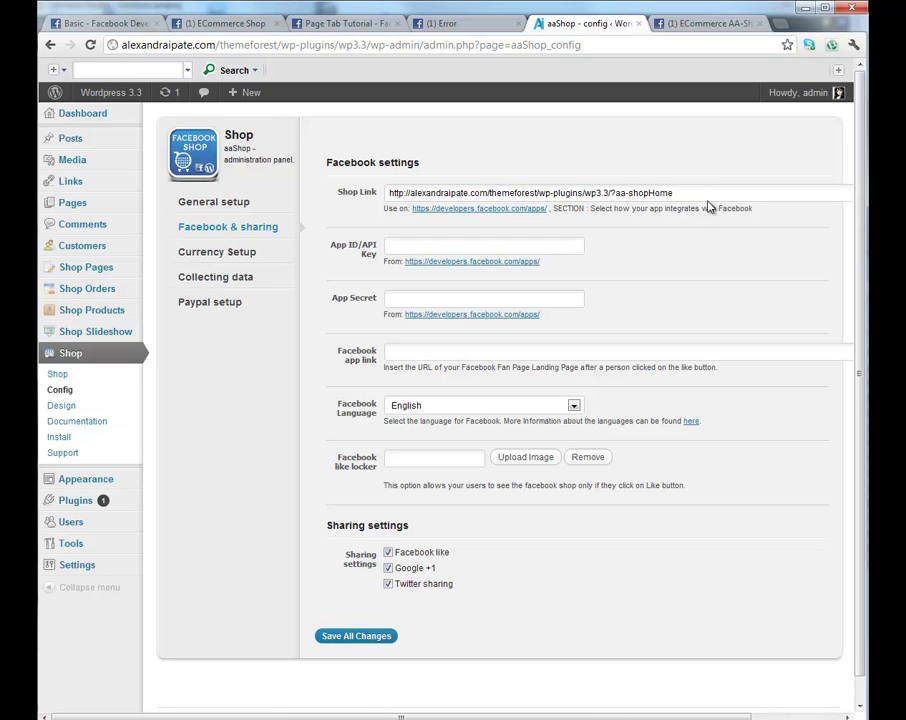
drag(700, 195, 411, 196)
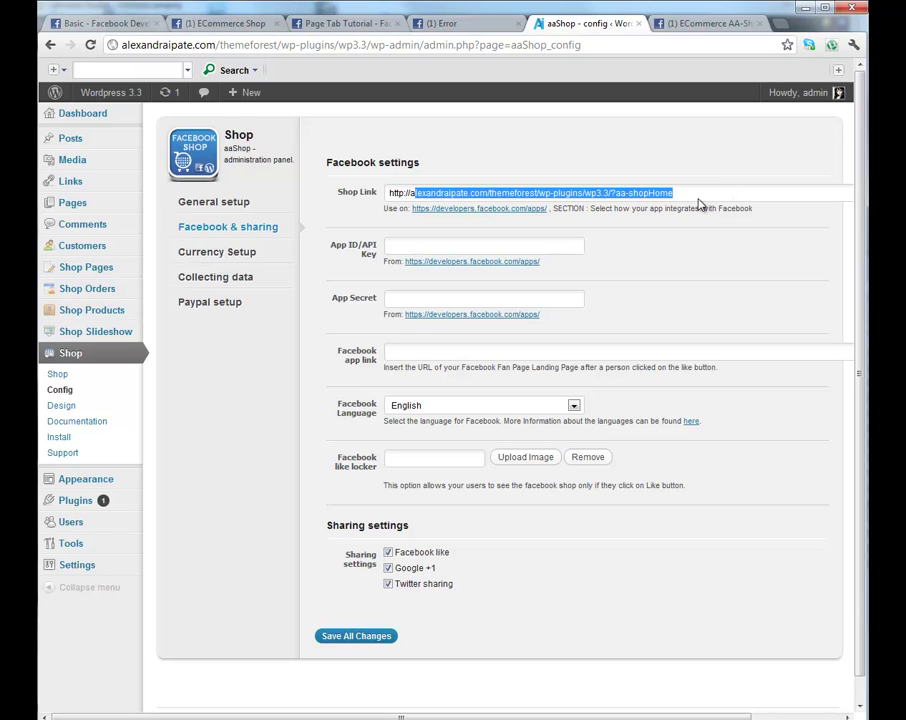
double_click(413, 196)
triple_click(413, 196)
Review the Shop app's basic info and its Website, App on Facebook and Page Tab URLs on the Facebook Developers page
click(108, 26)
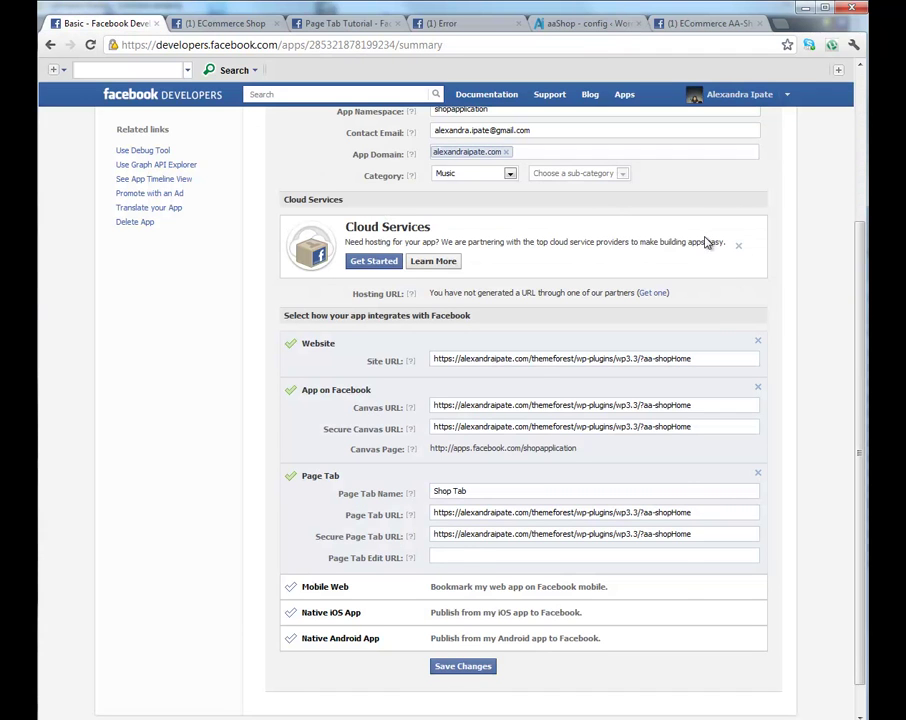
scroll(706, 242, up, 3)
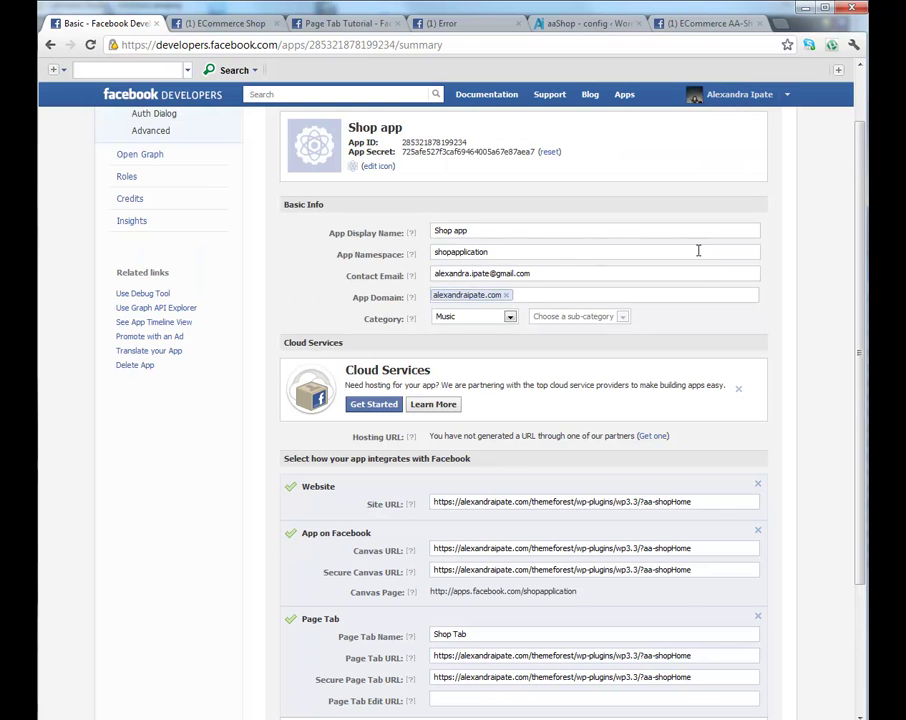
scroll(698, 272, down, 1)
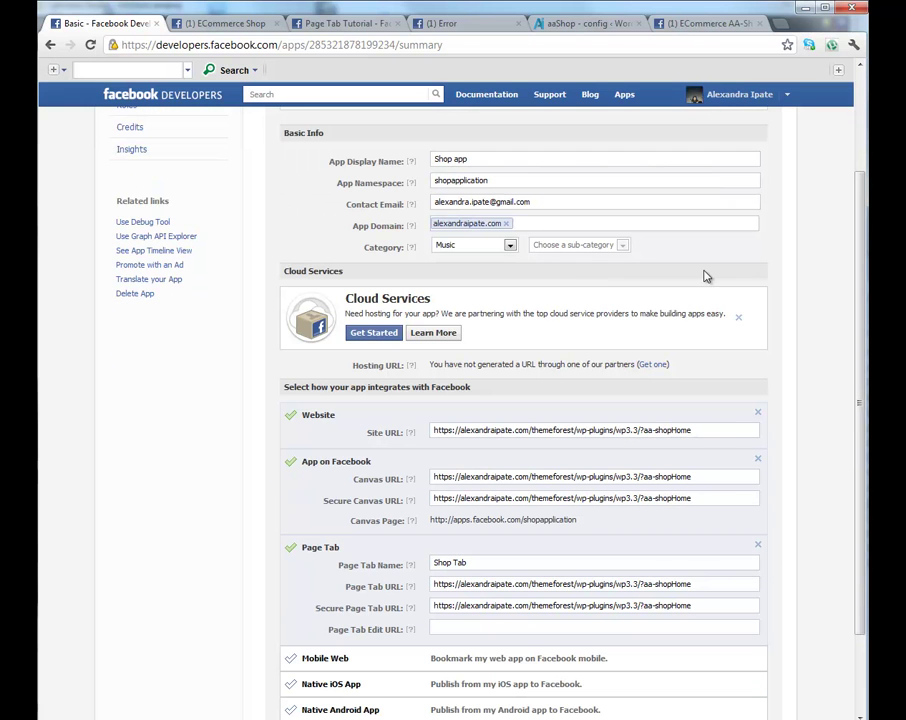
click(706, 432)
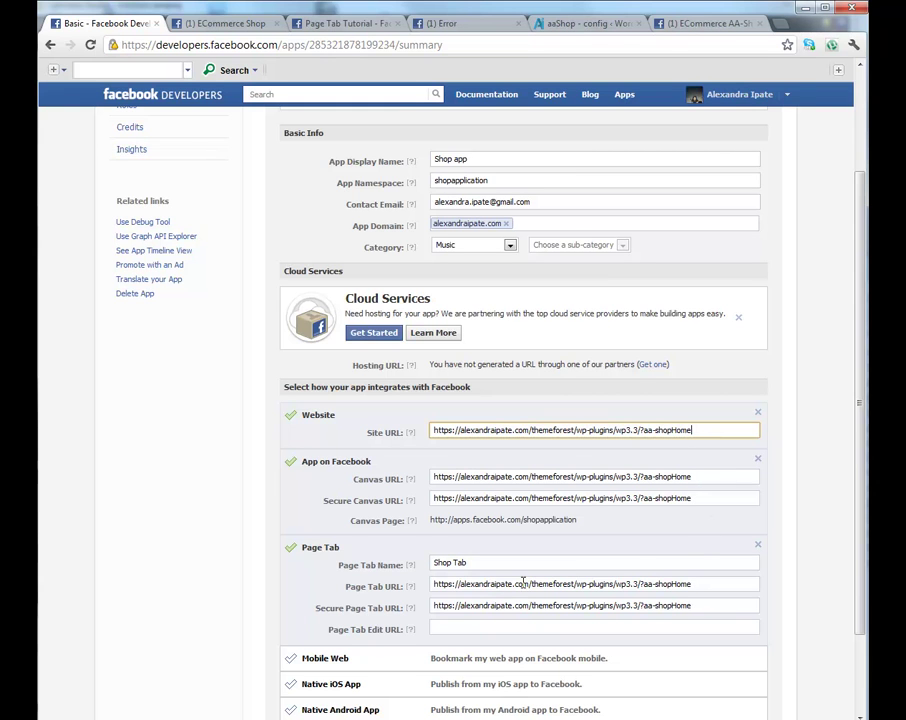
scroll(534, 548, down, 1)
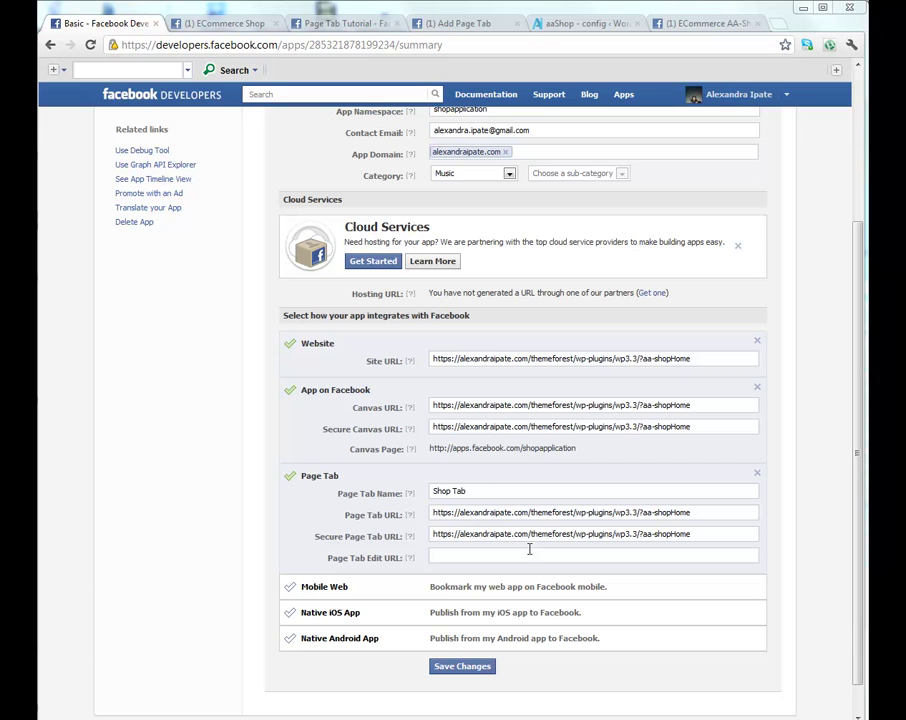
Load the Facebook pagetab dialog address, replacing YOUR_APP_ID with the Shop app's App ID and YOUR_URL with its Site URL
click(328, 28)
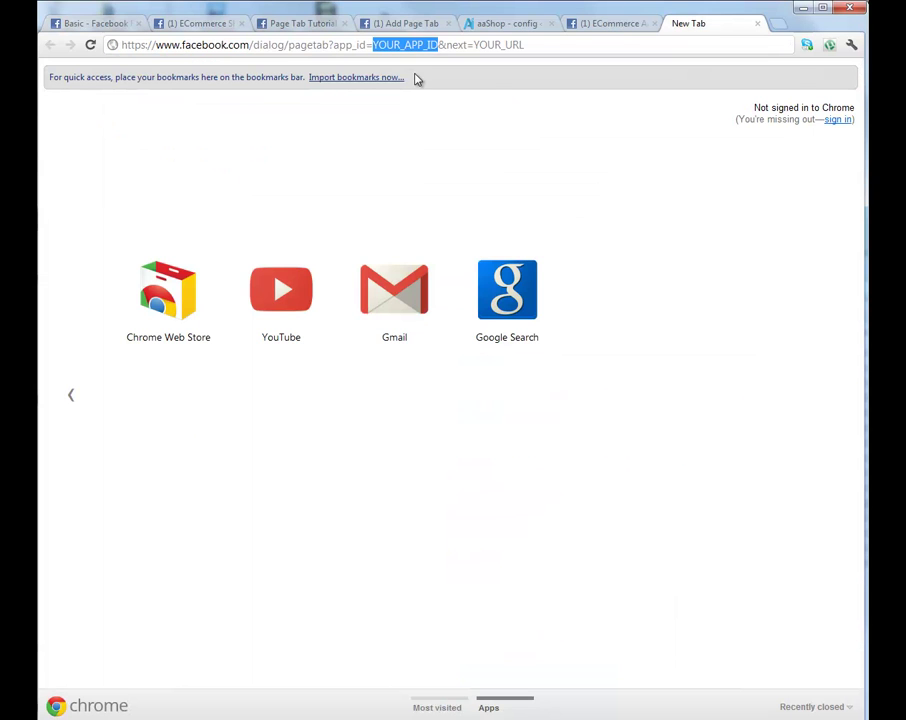
key(ctrl+v)
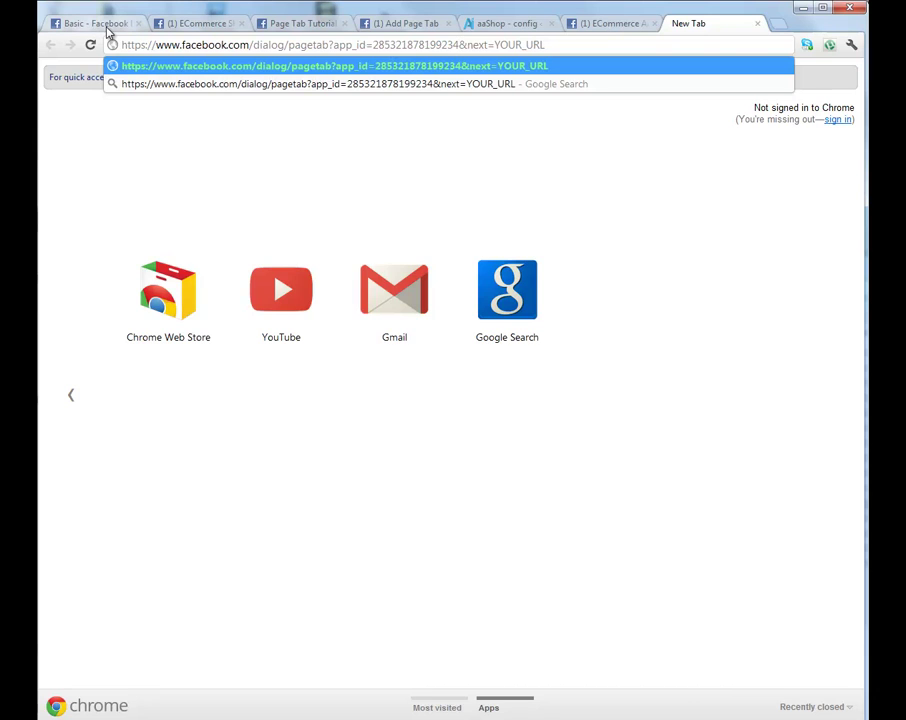
click(78, 22)
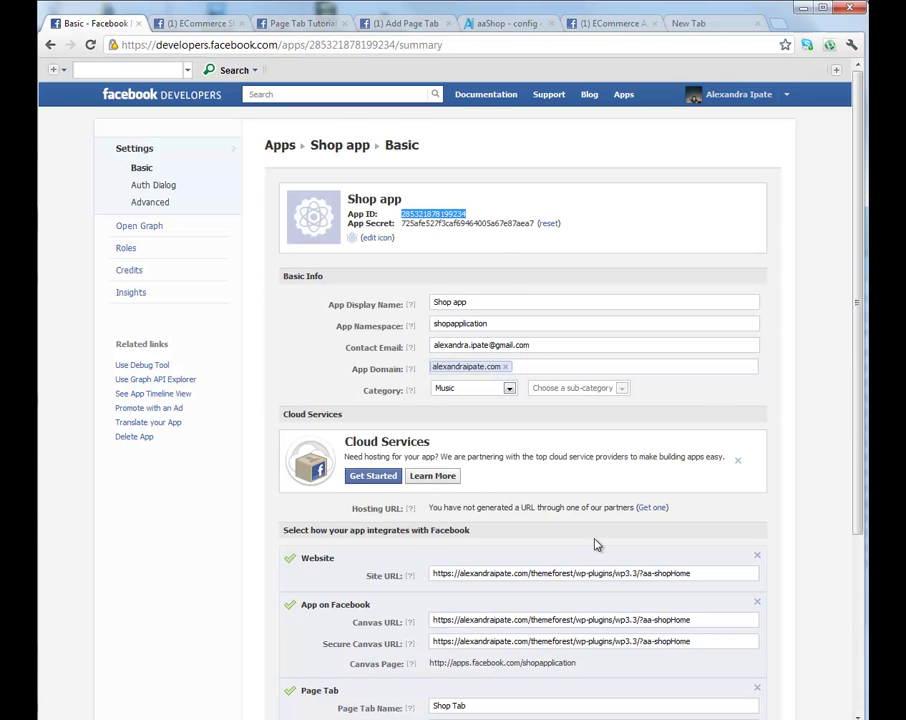
scroll(596, 542, down, 2)
click(708, 498)
drag(708, 498, 432, 501)
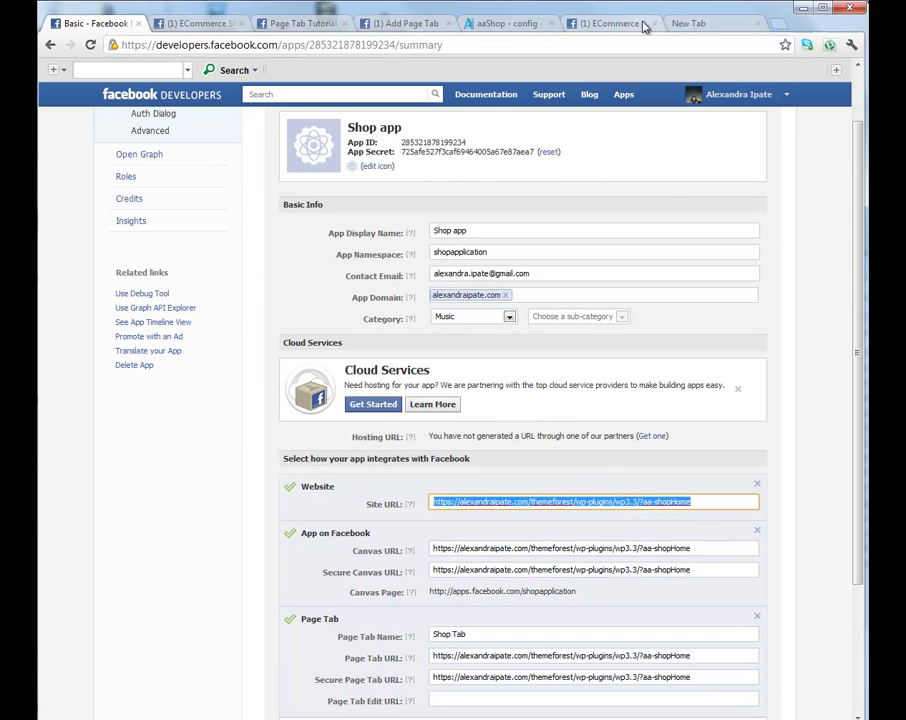
click(712, 25)
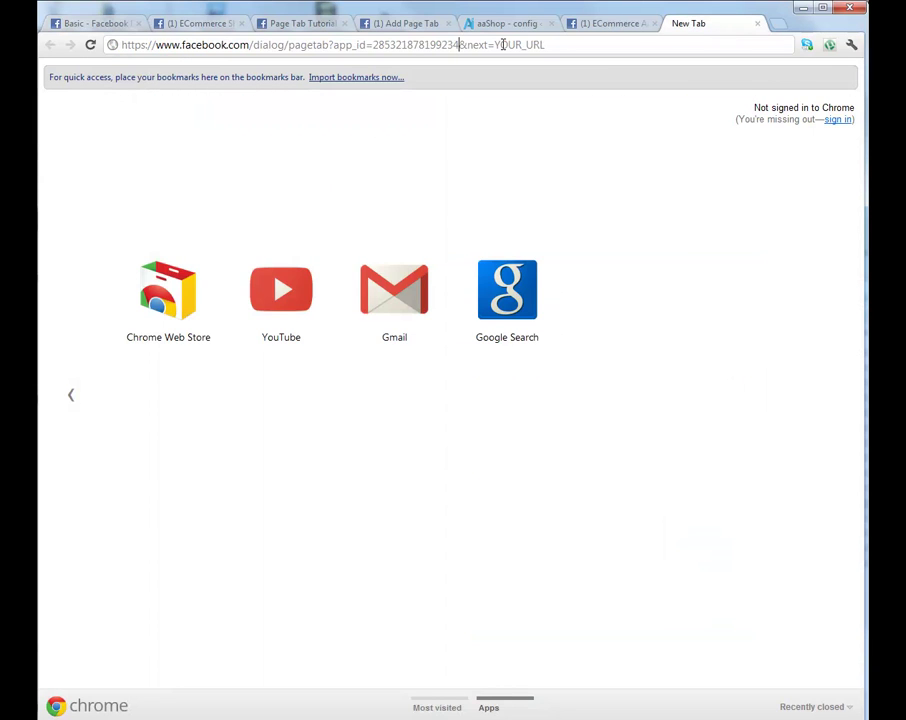
drag(494, 44, 670, 44)
key(ctrl+v)
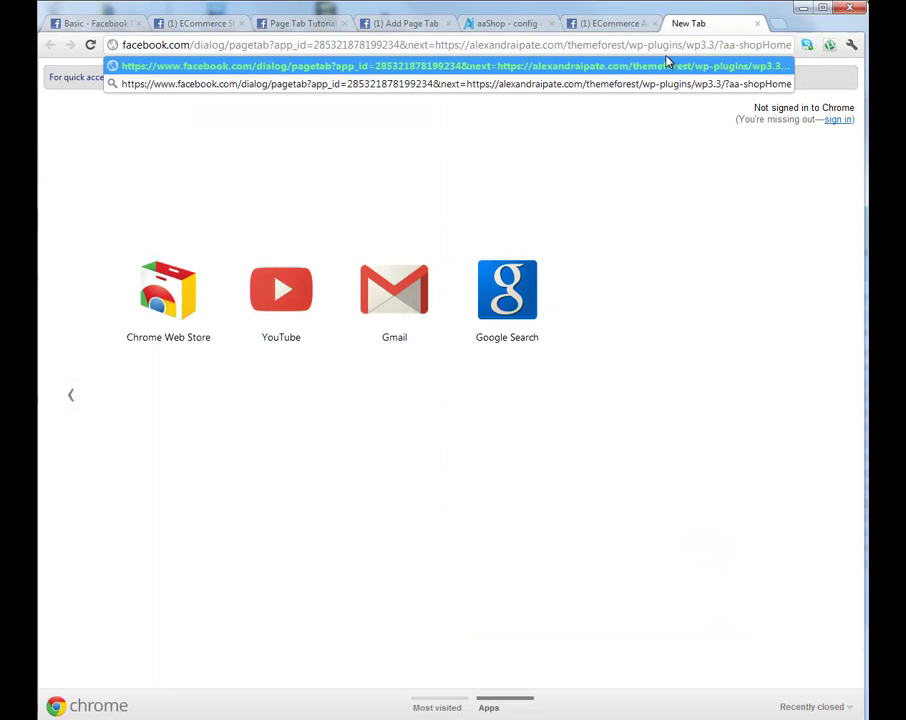
click(658, 65)
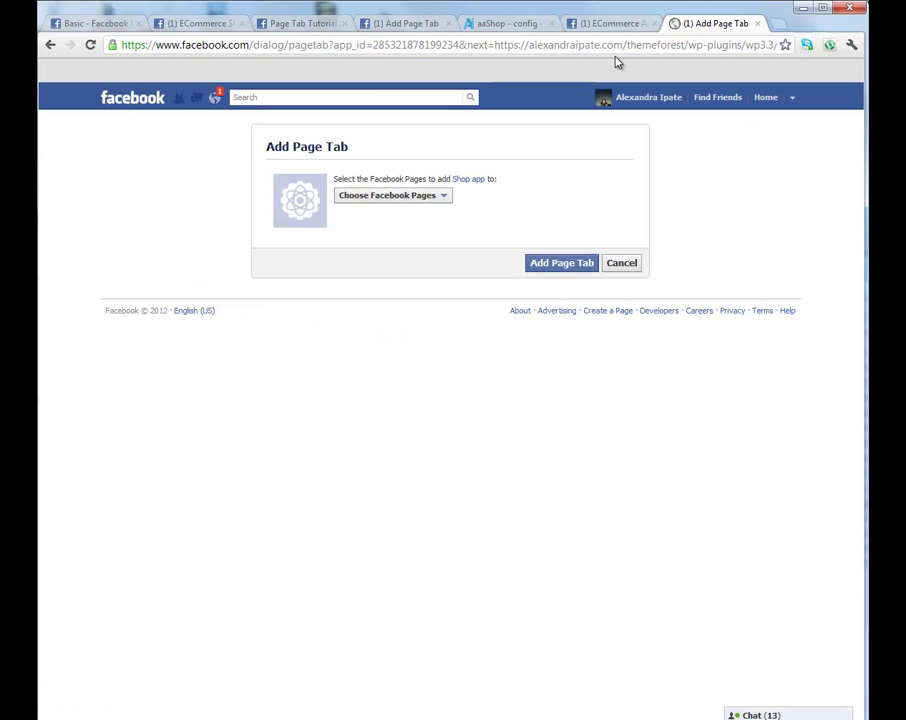
Add the Shop app as a page tab to the ECommerce Shop Facebook page
click(444, 181)
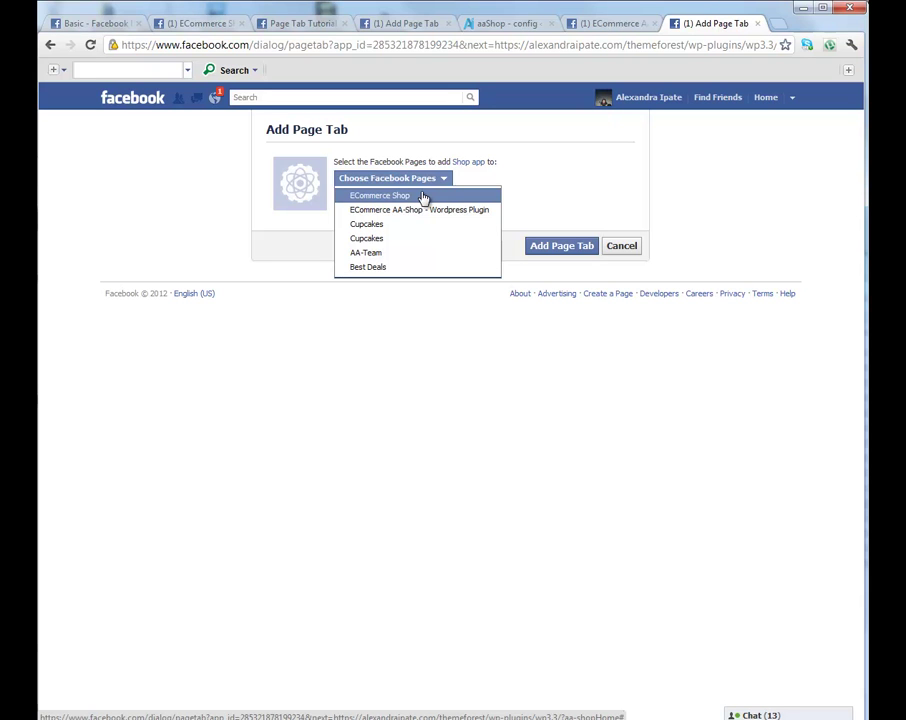
click(423, 197)
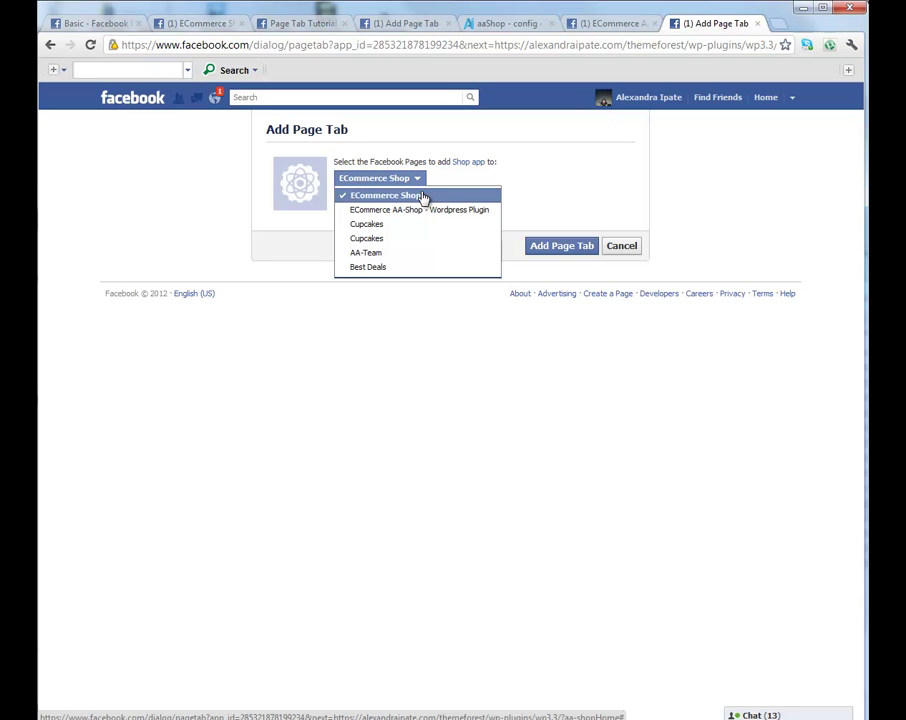
click(559, 248)
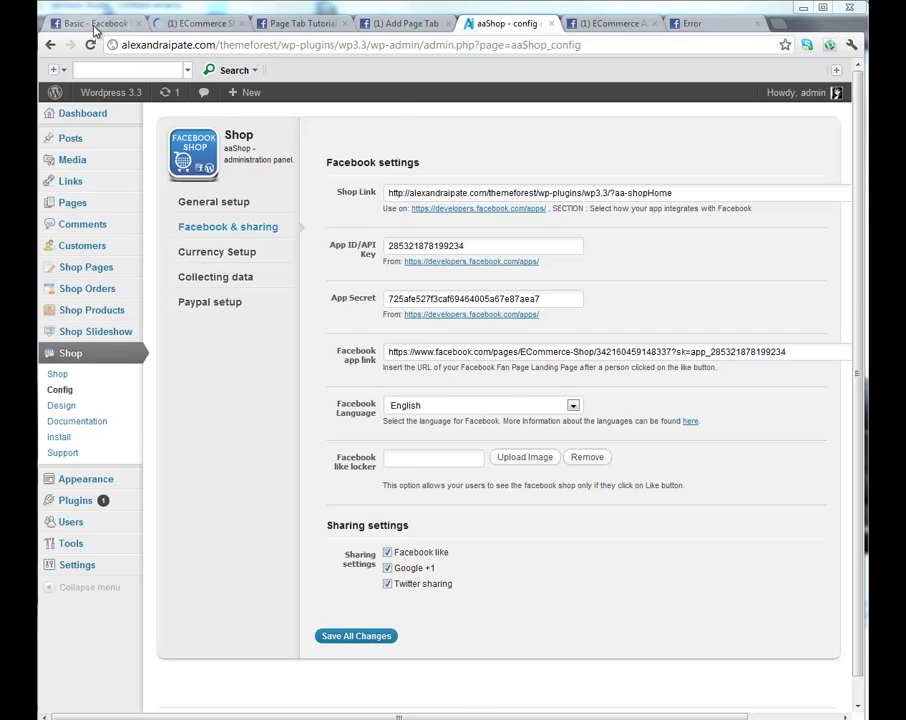
Check the Shop app's App ID and App Secret on Facebook Developers and return to the shop's Facebook settings
click(58, 22)
click(466, 241)
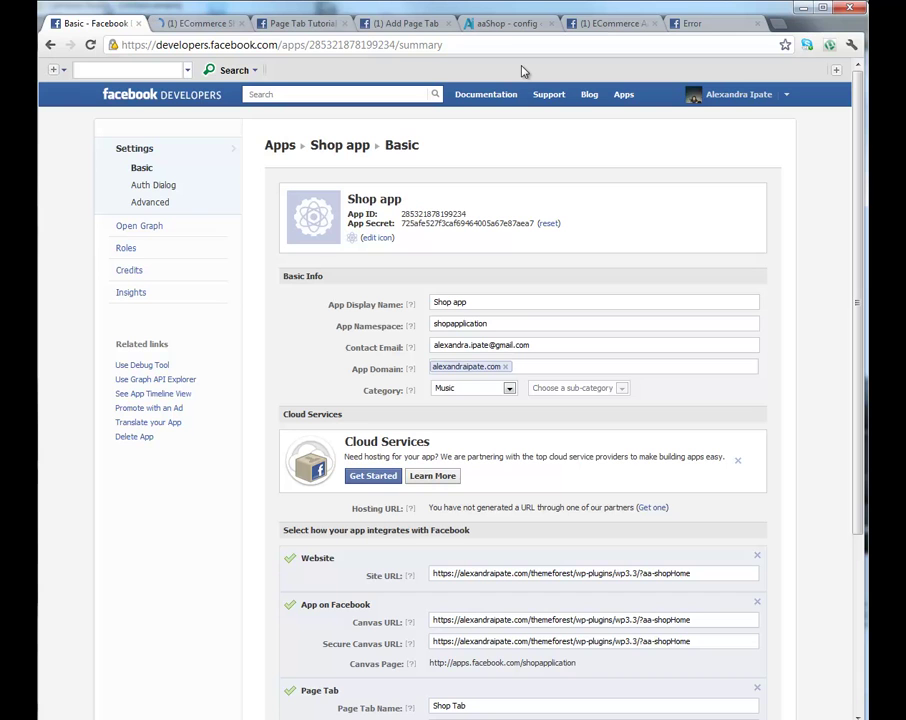
click(505, 22)
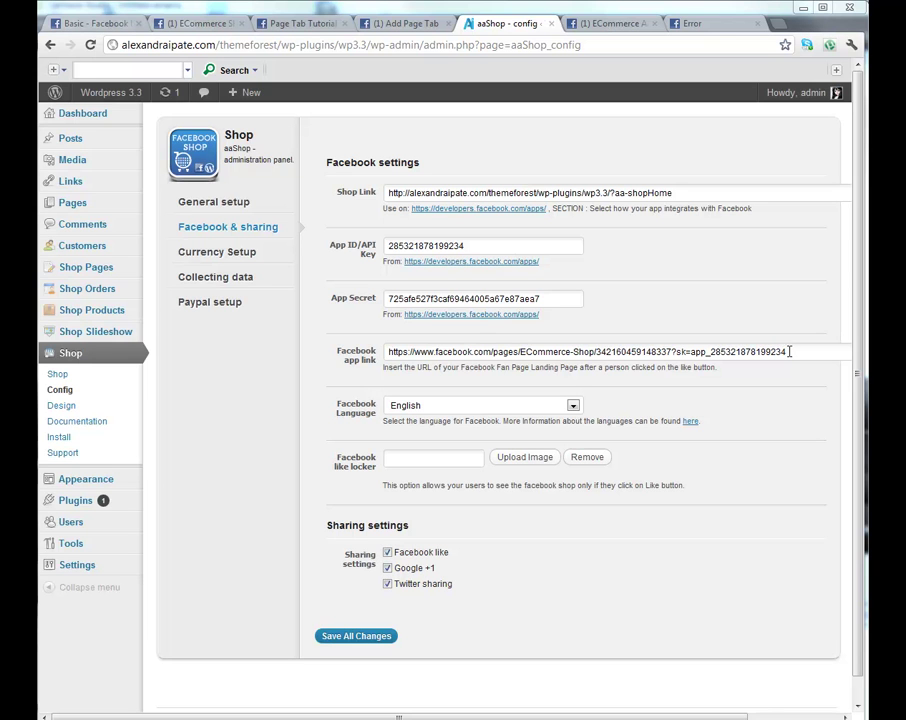
Open the Shop Tab on the ECommerce Shop Facebook page and grant the Shop app access
click(160, 23)
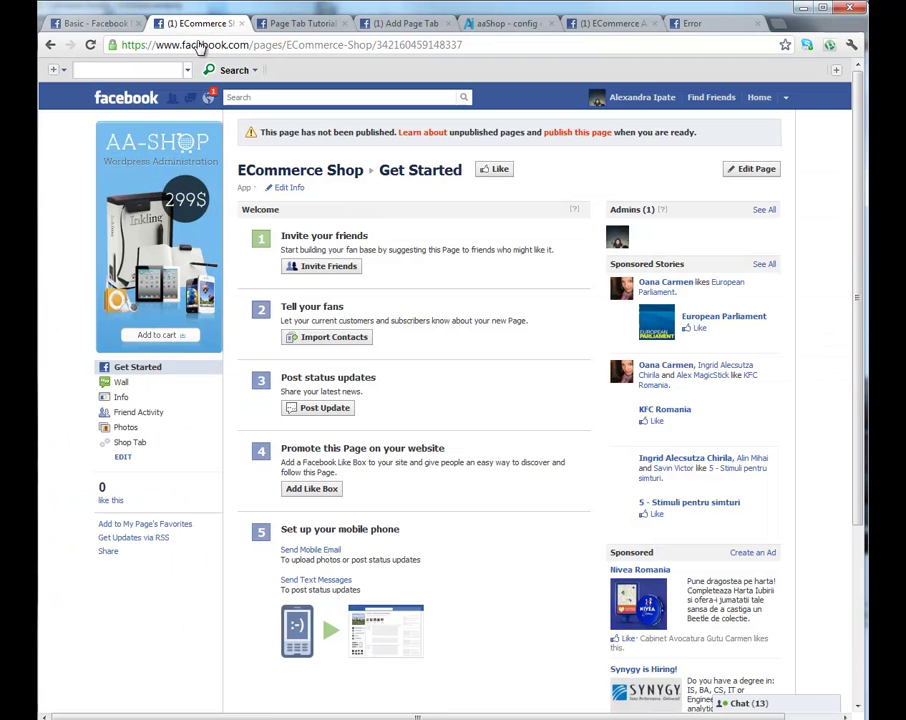
click(164, 450)
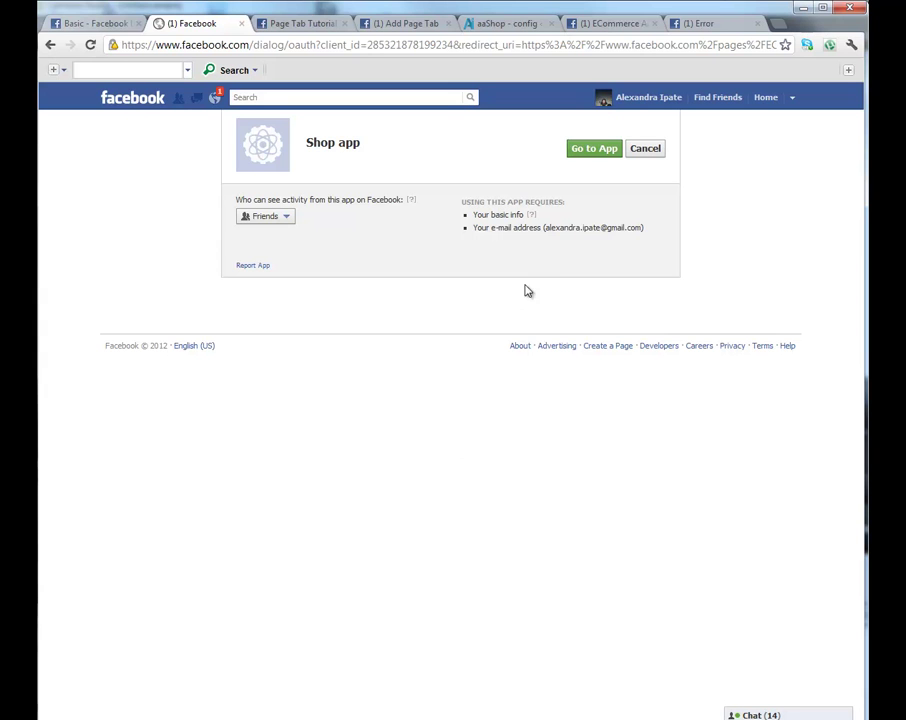
click(582, 156)
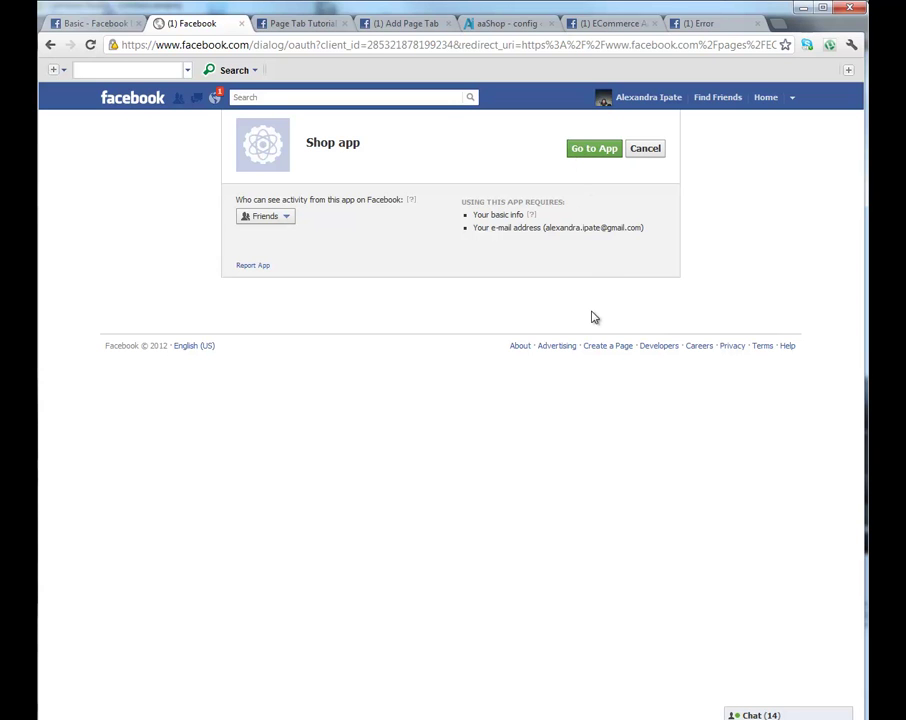